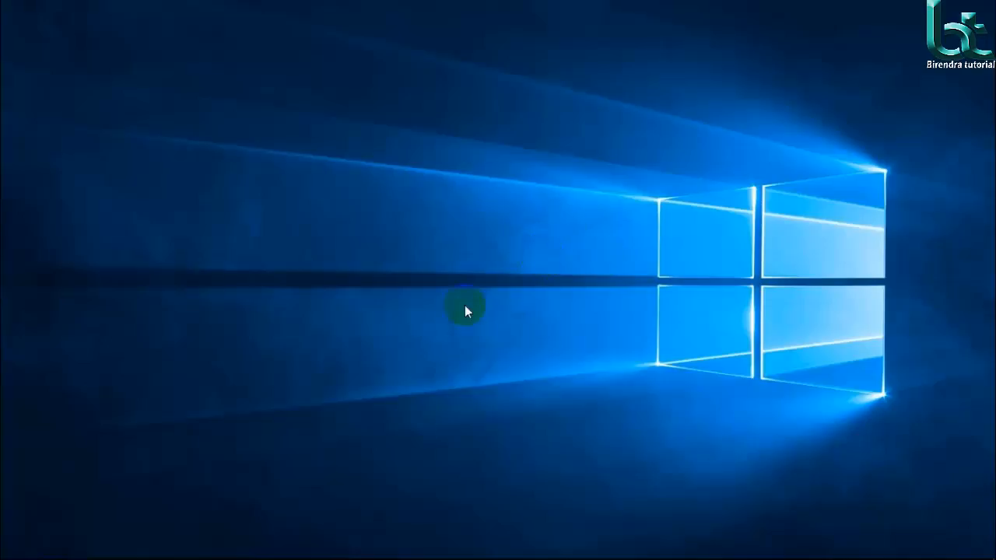
- Switch to Photoshop and trace a freehand Lasso selection around the whole group of oranges and leaves
{"action": "mouse_move", "coordinate": [384, 556]}
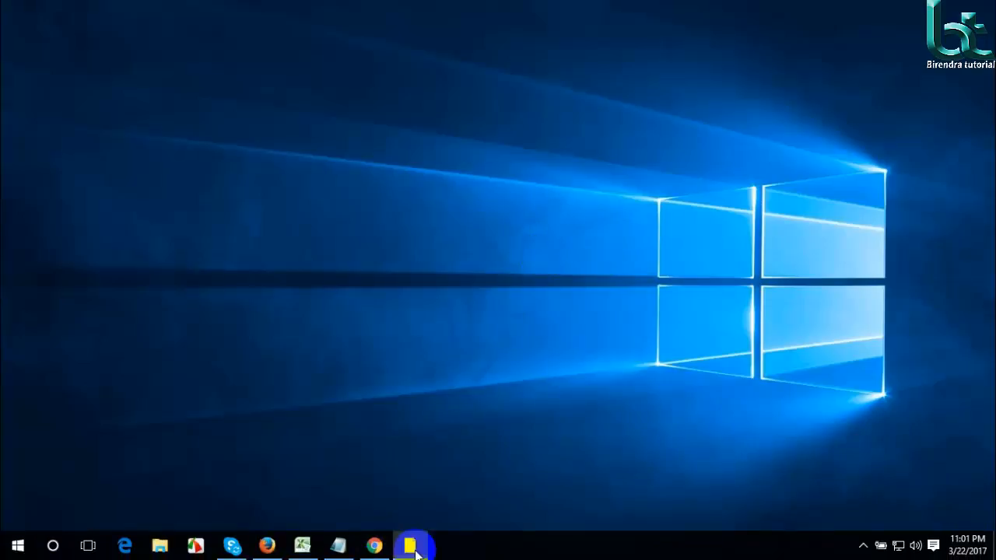
{"action": "left_click", "coordinate": [415, 553]}
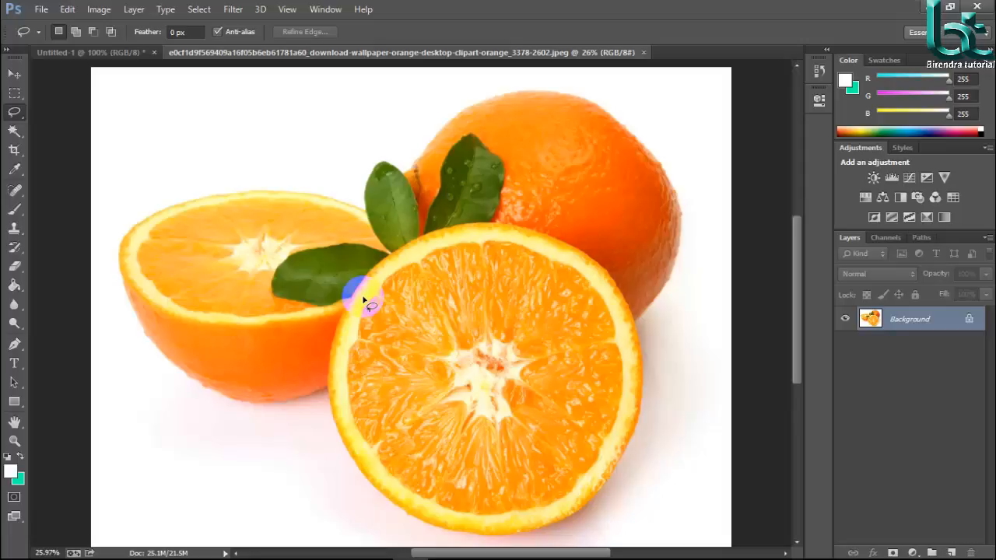
{"action": "left_click", "coordinate": [14, 111]}
{"action": "left_click", "coordinate": [46, 113]}
{"action": "mouse_move", "coordinate": [122, 243]}
{"action": "left_mouse_down"}
{"action": "mouse_move", "coordinate": [162, 207]}
{"action": "mouse_move", "coordinate": [257, 190]}
{"action": "mouse_move", "coordinate": [365, 212]}
{"action": "mouse_move", "coordinate": [375, 163]}
{"action": "mouse_move", "coordinate": [405, 177]}
{"action": "mouse_move", "coordinate": [478, 101]}
{"action": "mouse_move", "coordinate": [556, 92]}
{"action": "mouse_move", "coordinate": [623, 119]}
{"action": "mouse_move", "coordinate": [678, 190]}
{"action": "mouse_move", "coordinate": [688, 233]}
{"action": "mouse_move", "coordinate": [666, 295]}
{"action": "mouse_move", "coordinate": [648, 316]}
{"action": "mouse_move", "coordinate": [666, 279]}
{"action": "mouse_move", "coordinate": [640, 322]}
{"action": "mouse_move", "coordinate": [641, 410]}
{"action": "mouse_move", "coordinate": [626, 474]}
{"action": "mouse_move", "coordinate": [565, 529]}
{"action": "mouse_move", "coordinate": [509, 537]}
{"action": "mouse_move", "coordinate": [445, 534]}
{"action": "mouse_move", "coordinate": [389, 505]}
{"action": "mouse_move", "coordinate": [330, 409]}
{"action": "mouse_move", "coordinate": [324, 361]}
{"action": "mouse_move", "coordinate": [315, 395]}
{"action": "mouse_move", "coordinate": [257, 405]}
{"action": "mouse_move", "coordinate": [169, 371]}
{"action": "mouse_move", "coordinate": [122, 282]}
{"action": "mouse_move", "coordinate": [133, 246]}
{"action": "left_mouse_up"}
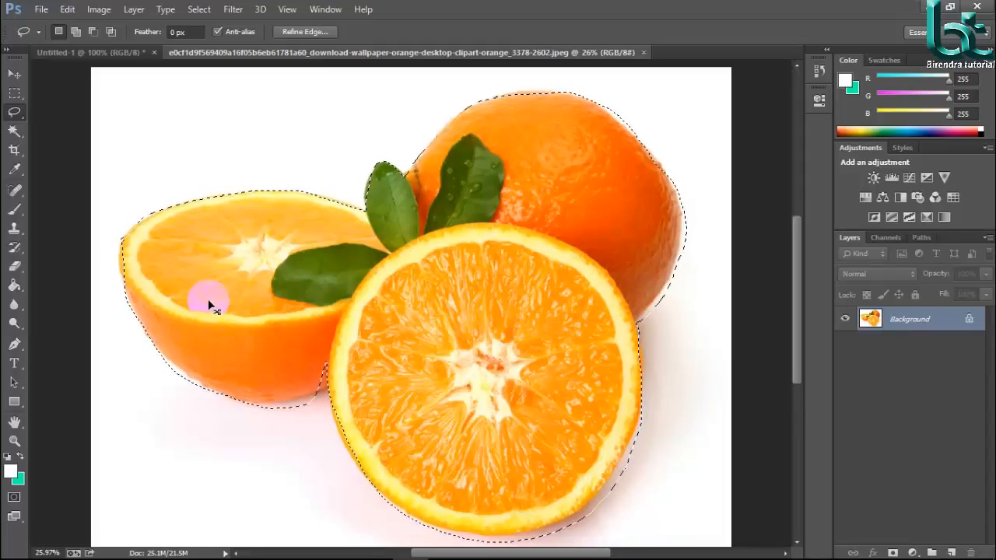
- Copy the selected oranges to a new layer and hide the Background layer
{"action": "key", "text": "ctrl+j"}
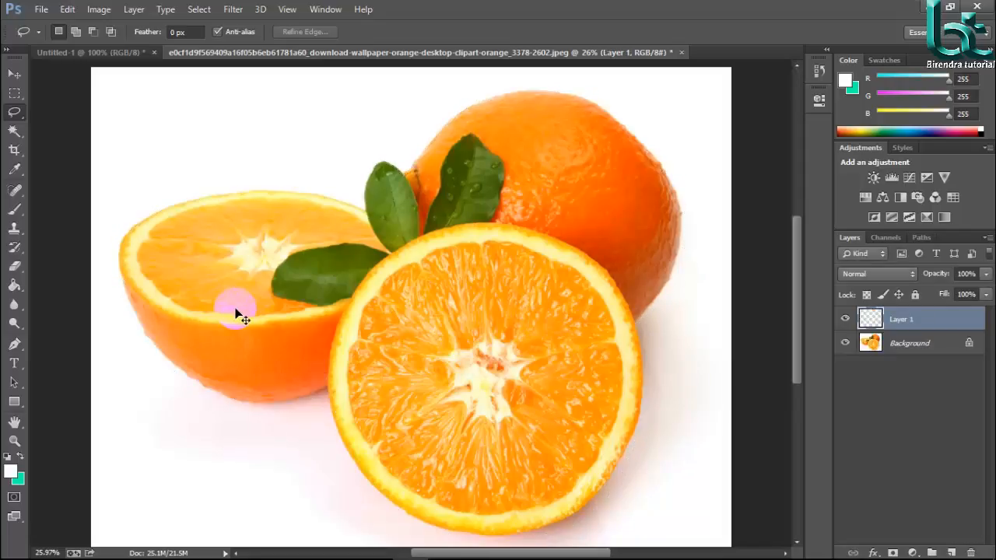
{"action": "left_click", "coordinate": [845, 343]}
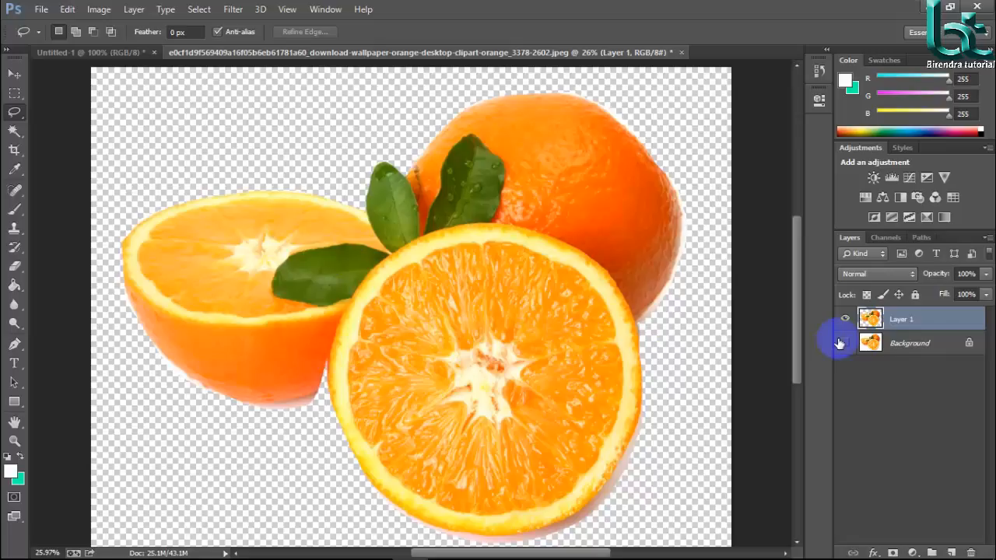
- Undo the layer copy and the hidden background, and clear the selection around the oranges
{"action": "key", "text": "ctrl+z"}
{"action": "key", "text": "ctrl+z"}
{"action": "key", "text": "ctrl+z"}
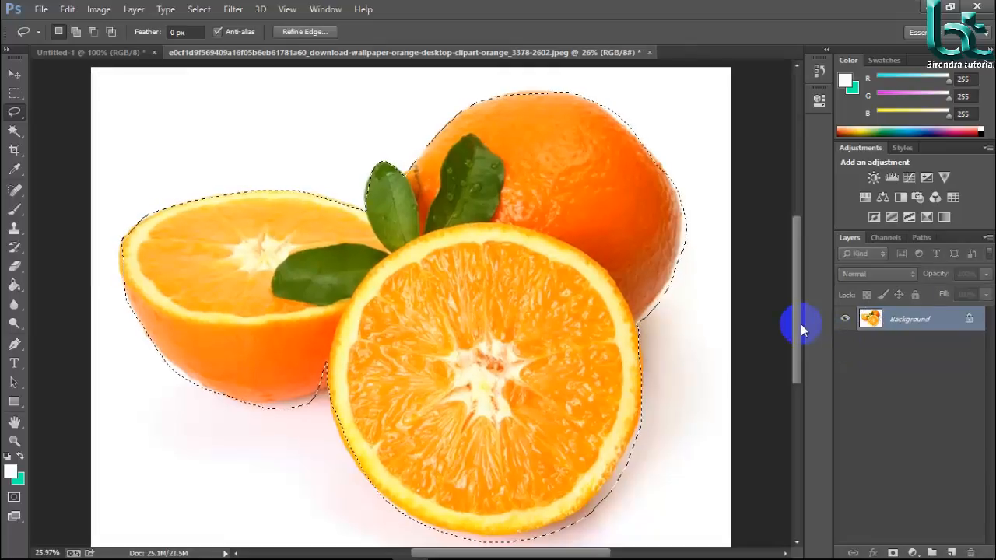
{"action": "left_click", "coordinate": [238, 141]}
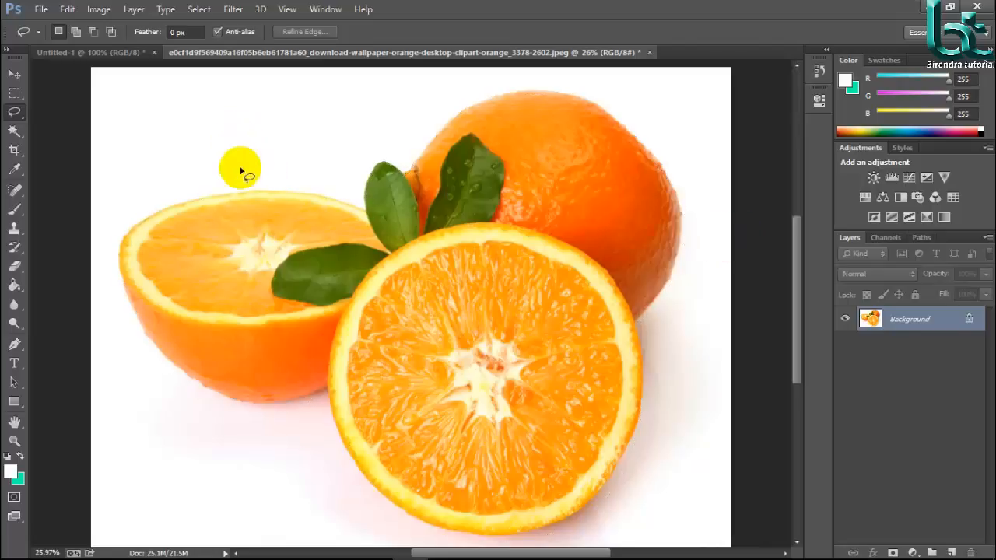
- Draw a freehand oval Lasso selection in the white area above the halved orange and shift it slightly up and right
{"action": "mouse_move", "coordinate": [269, 115]}
{"action": "left_mouse_down"}
{"action": "mouse_move", "coordinate": [243, 130]}
{"action": "mouse_move", "coordinate": [312, 182]}
{"action": "mouse_move", "coordinate": [363, 138]}
{"action": "mouse_move", "coordinate": [263, 115]}
{"action": "left_mouse_up"}
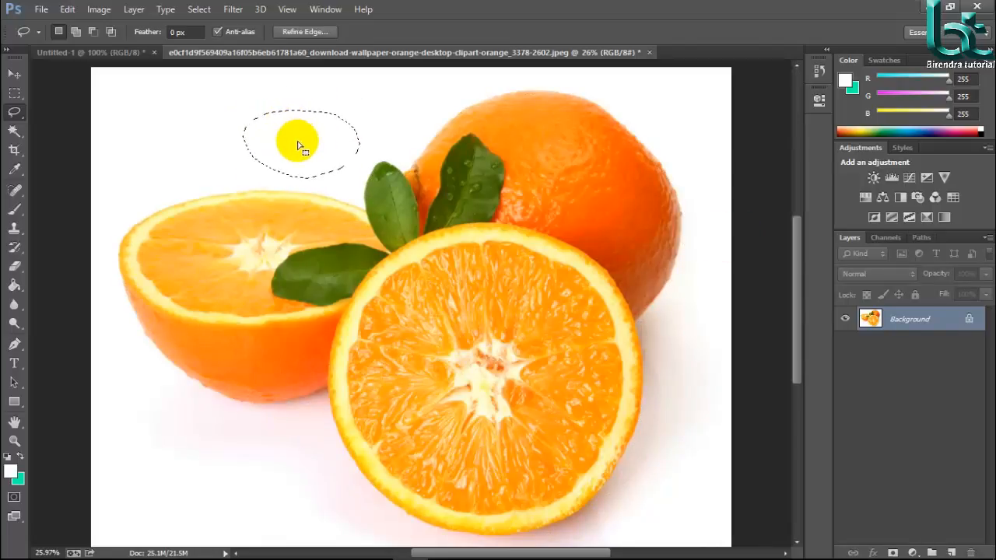
{"action": "mouse_move", "coordinate": [303, 147]}
{"action": "left_mouse_down"}
{"action": "mouse_move", "coordinate": [218, 137]}
{"action": "mouse_move", "coordinate": [321, 127]}
{"action": "left_mouse_up"}
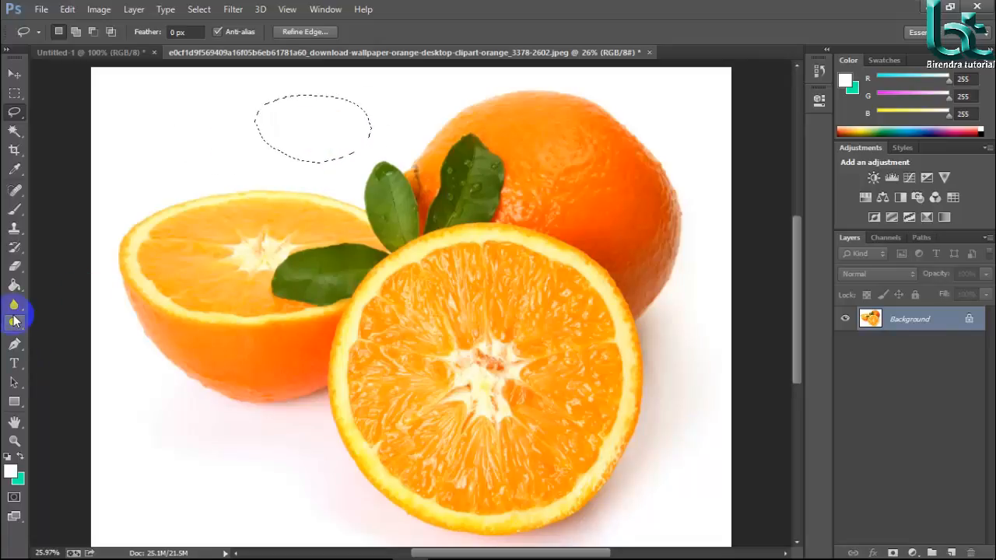
- Set the foreground color to blue #0047ff and fill the oval selection with the Paint Bucket
{"action": "left_click", "coordinate": [14, 288]}
{"action": "left_click", "coordinate": [309, 131]}
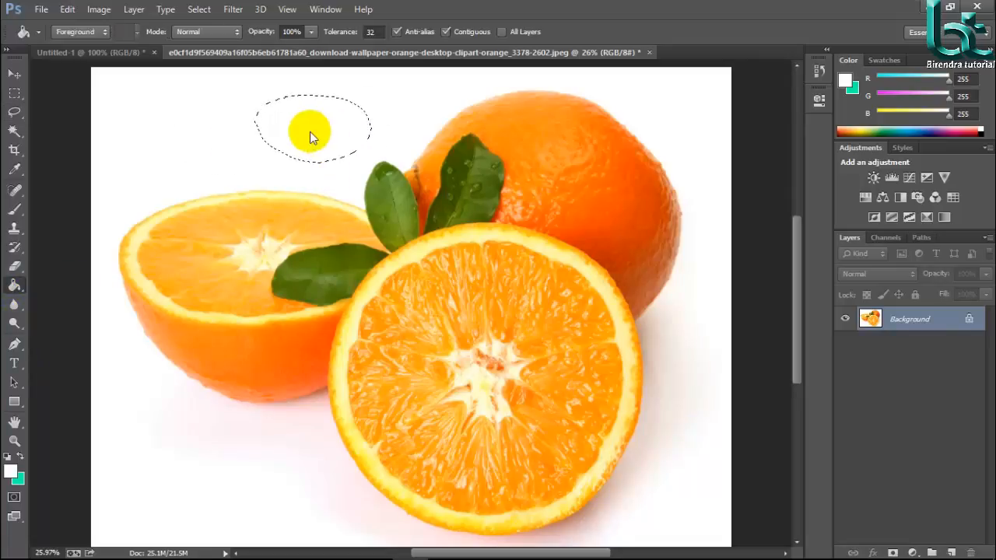
{"action": "left_click", "coordinate": [12, 470]}
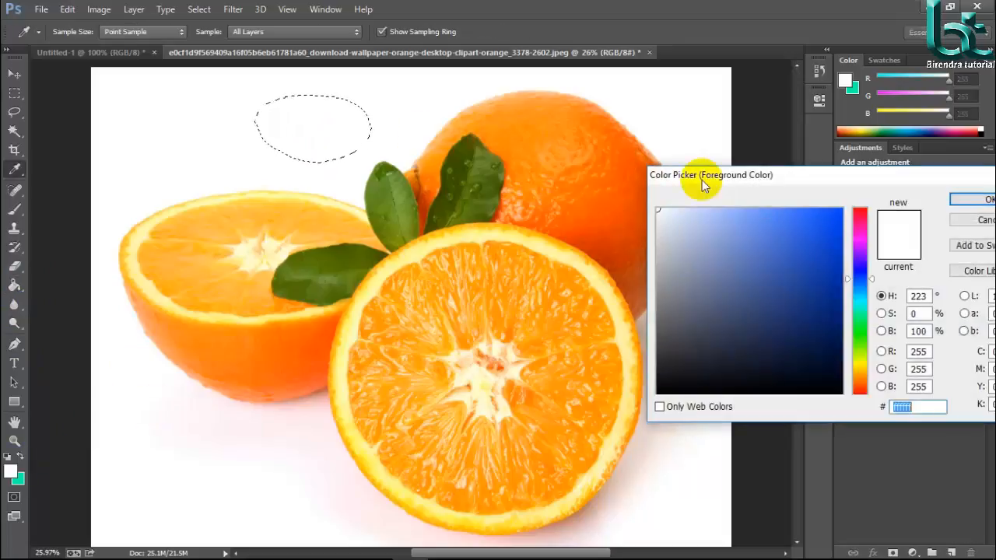
{"action": "left_click_drag", "start_coordinate": [747, 254], "coordinate": [852, 202]}
{"action": "left_click", "coordinate": [973, 200]}
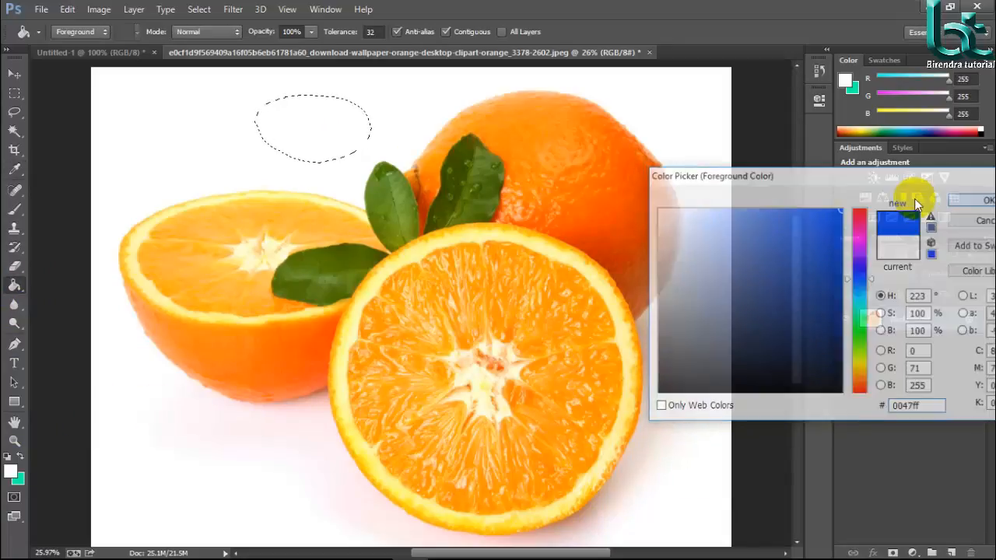
{"action": "left_click", "coordinate": [305, 137]}
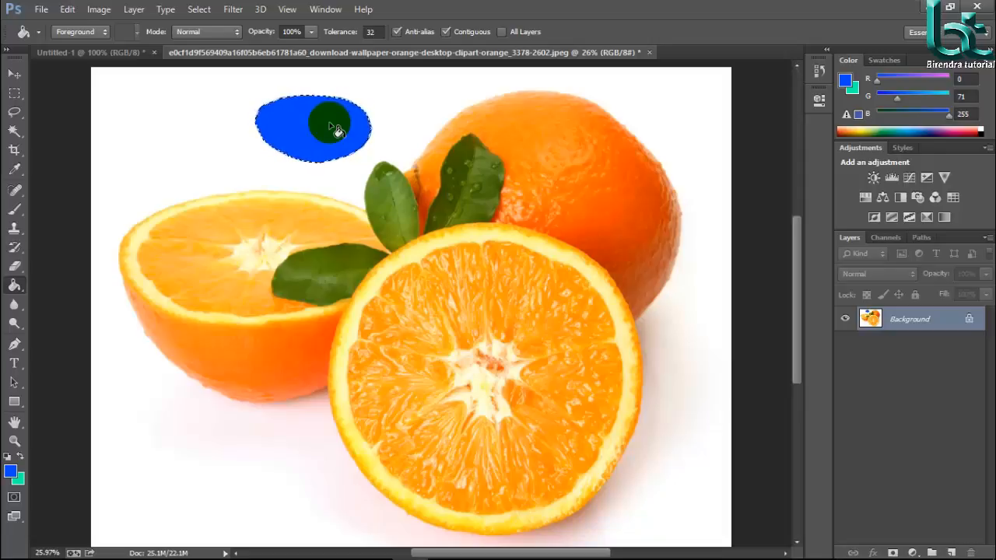
- Deselect the oval and undo its blue fill
{"action": "key", "text": "ctrl+d"}
{"action": "key", "text": "ctrl+z"}
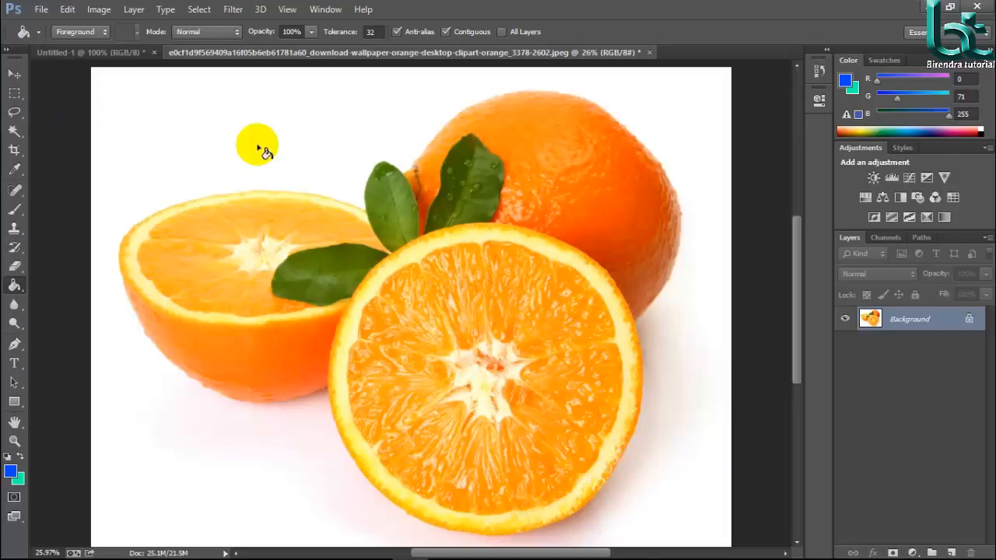
- Draw a closed zigzag selection over the halved orange's upper edge with the Polygonal Lasso tool, and clear it
{"action": "left_click", "coordinate": [14, 115]}
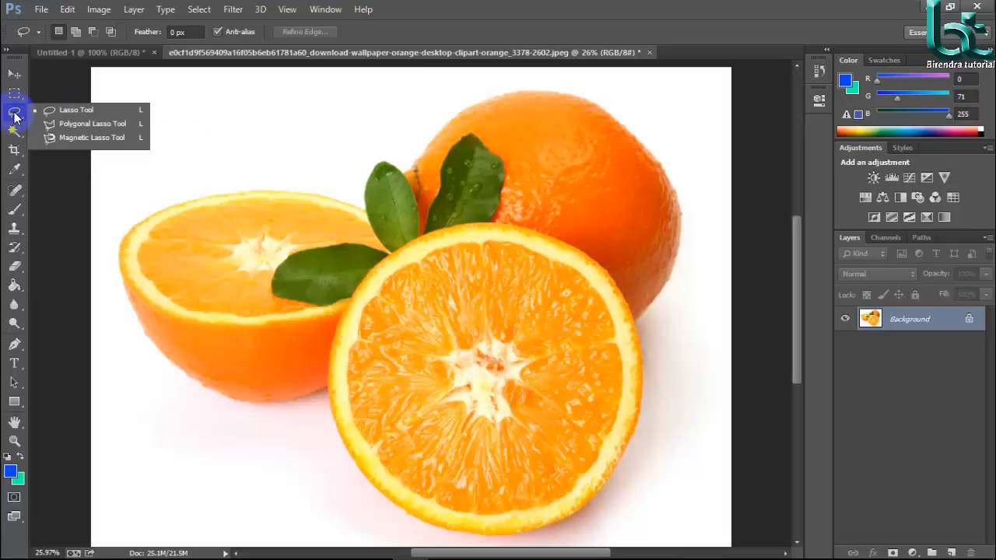
{"action": "left_click", "coordinate": [58, 124]}
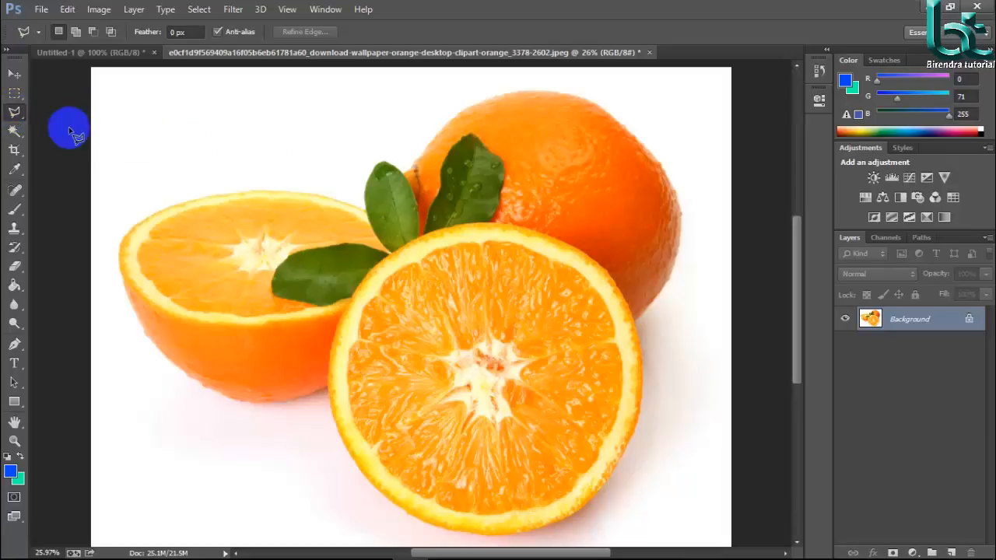
{"action": "left_click", "coordinate": [139, 223]}
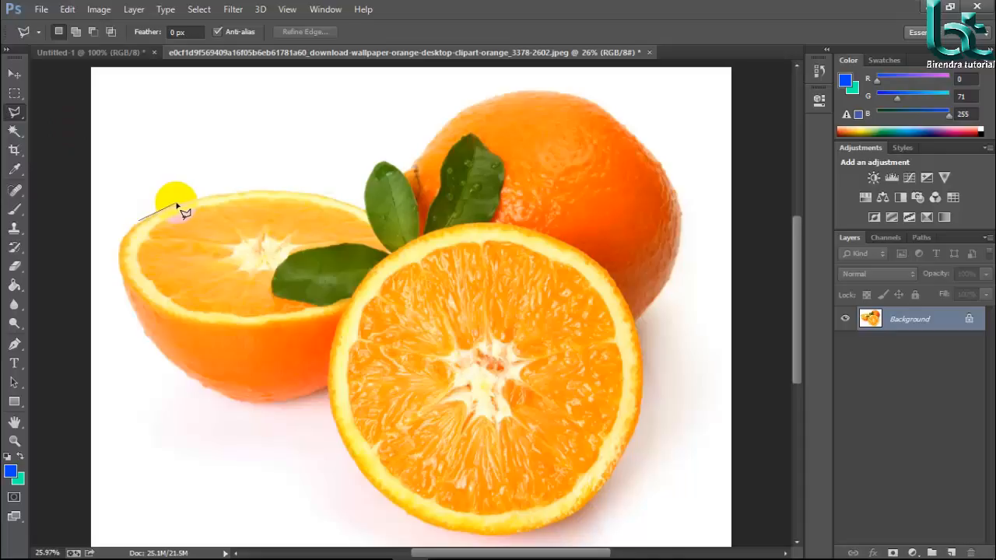
{"action": "left_click", "coordinate": [158, 146]}
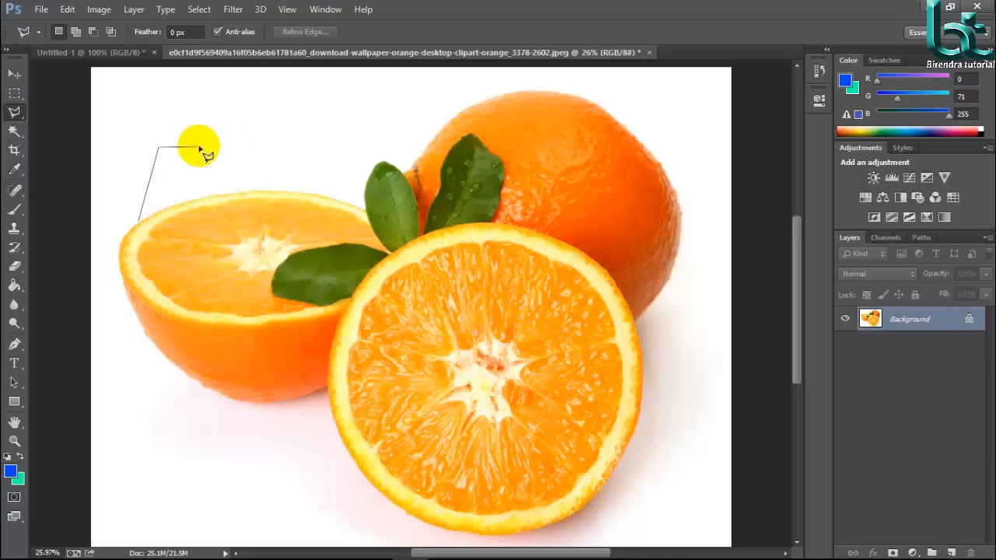
{"action": "left_click", "coordinate": [278, 146]}
{"action": "left_click", "coordinate": [228, 179]}
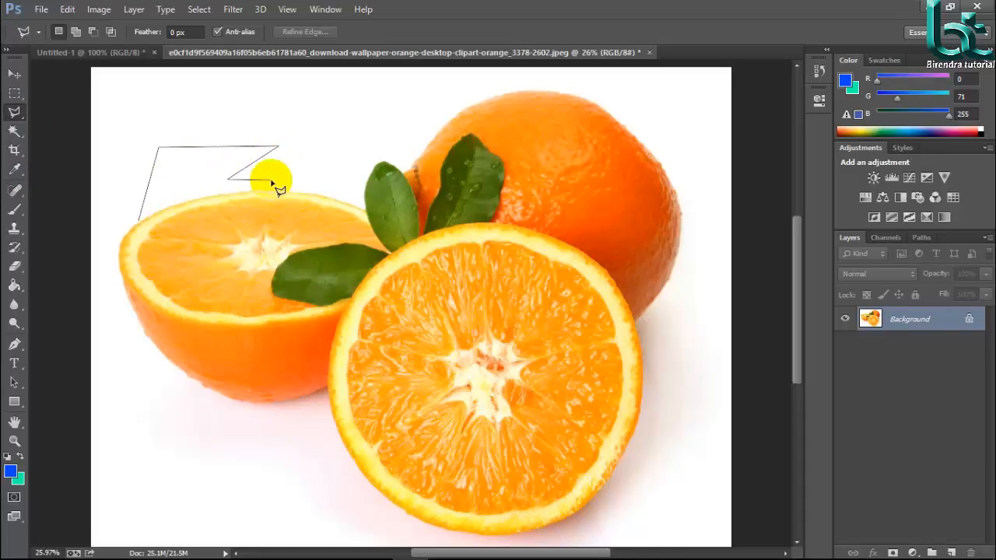
{"action": "left_click", "coordinate": [315, 180]}
{"action": "left_click", "coordinate": [178, 224]}
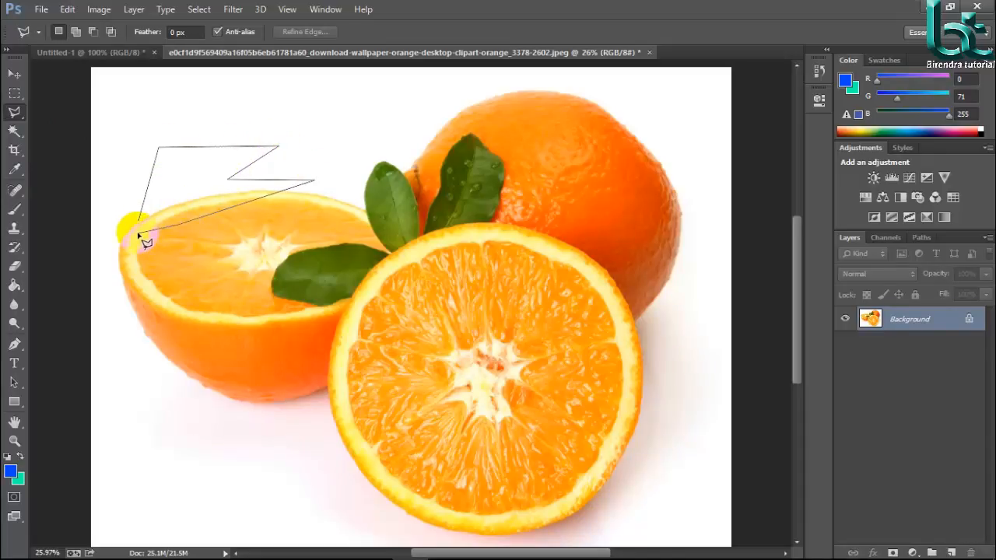
{"action": "left_click", "coordinate": [140, 225]}
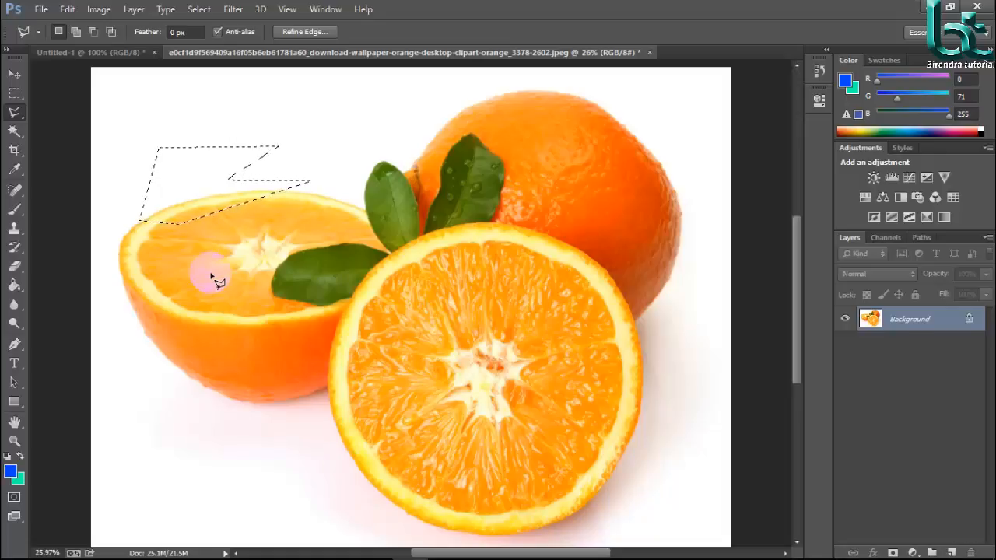
{"action": "left_click", "coordinate": [305, 182]}
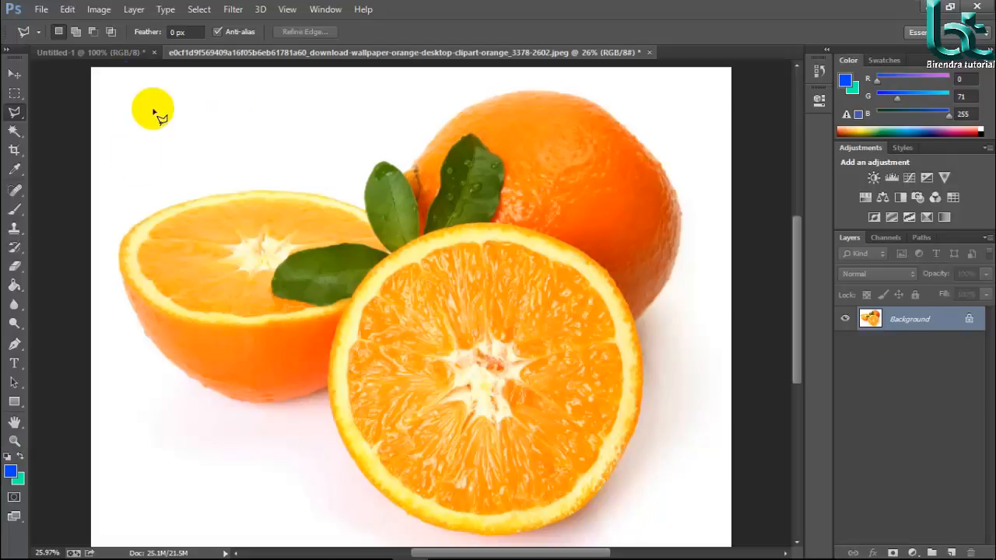
- Draw a blue rectangle shape about 686 by 347 px in the white area above the halved orange
{"action": "left_click", "coordinate": [14, 401]}
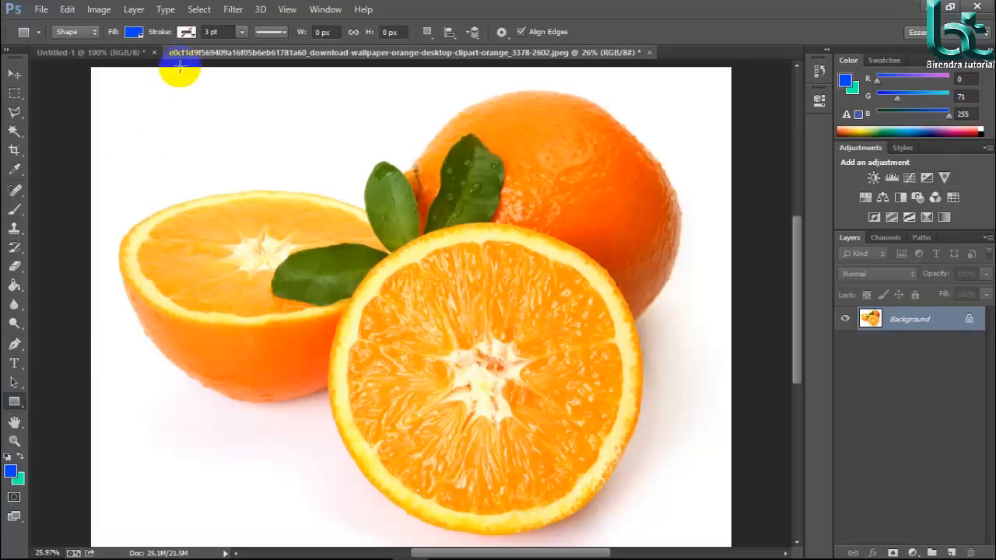
{"action": "left_click_drag", "start_coordinate": [133, 109], "coordinate": [265, 175]}
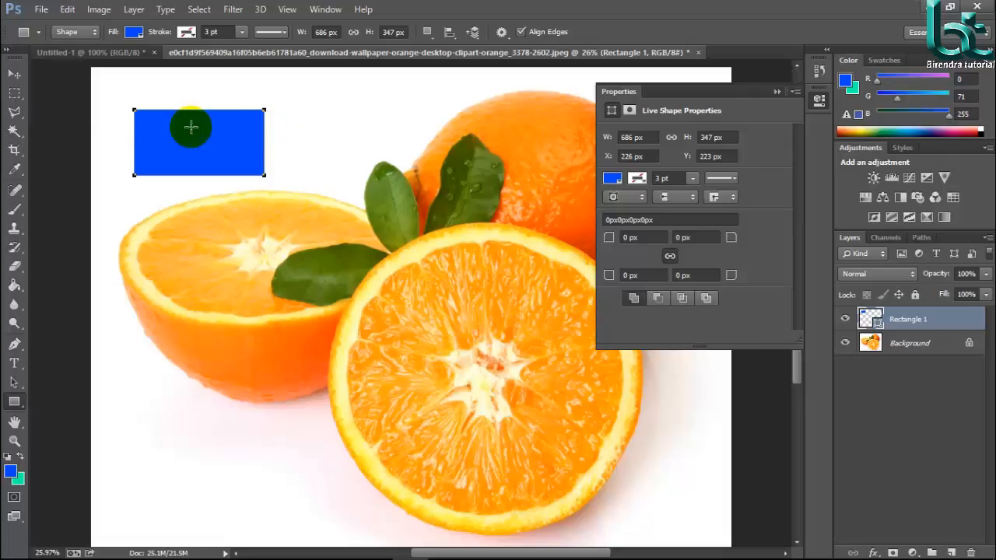
- Select the blue rectangle by tracing its four corners with the Polygonal Lasso tool and closing the outline
{"action": "left_click", "coordinate": [14, 75]}
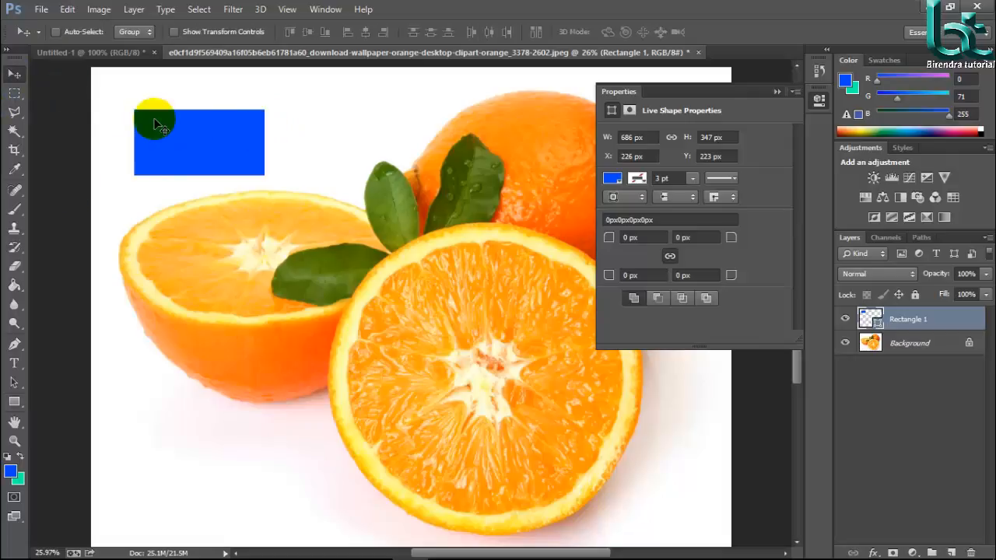
{"action": "key", "text": "ctrl+space"}
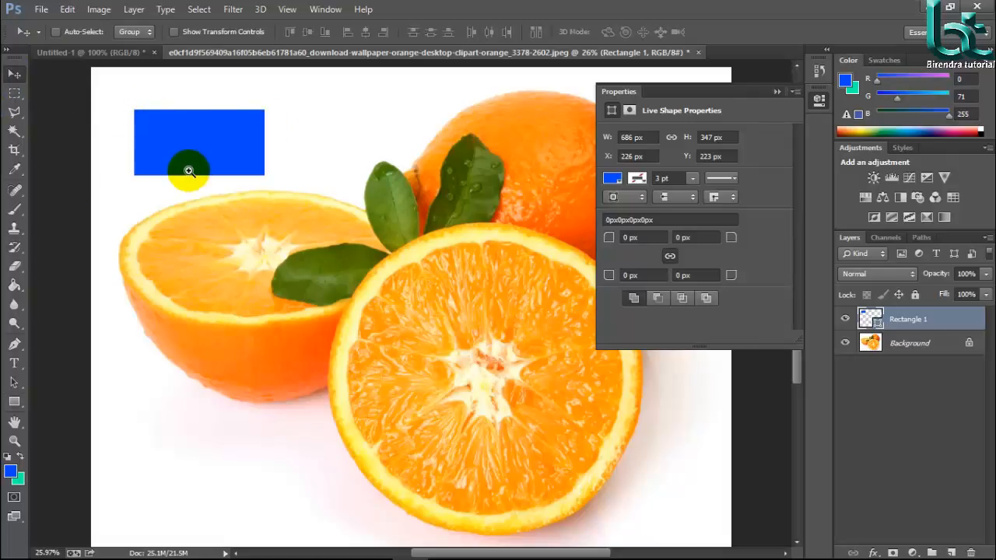
{"action": "left_click_drag", "start_coordinate": [189, 171], "coordinate": [265, 258]}
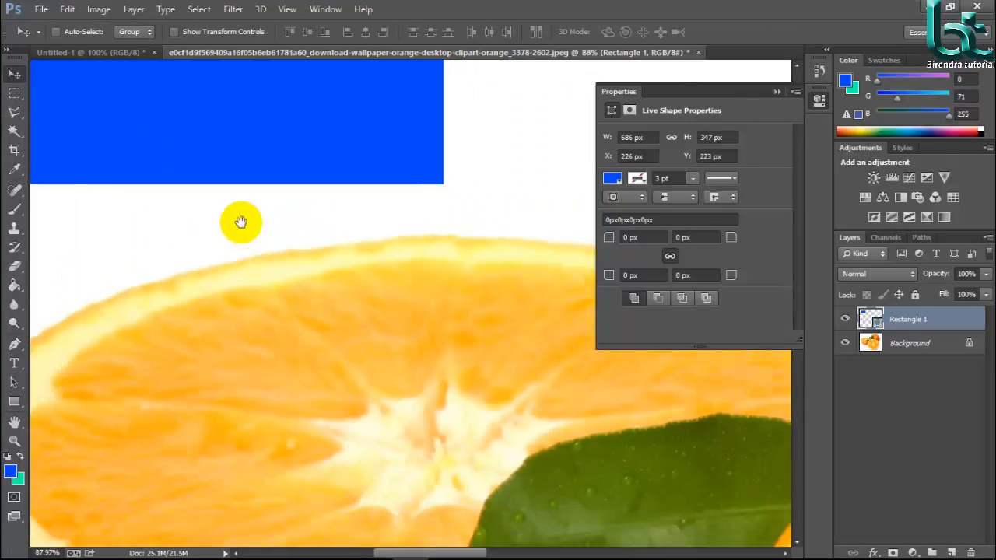
{"action": "mouse_move", "coordinate": [241, 220]}
{"action": "left_mouse_down"}
{"action": "mouse_move", "coordinate": [405, 345]}
{"action": "mouse_move", "coordinate": [249, 397]}
{"action": "mouse_move", "coordinate": [253, 389]}
{"action": "left_mouse_up"}
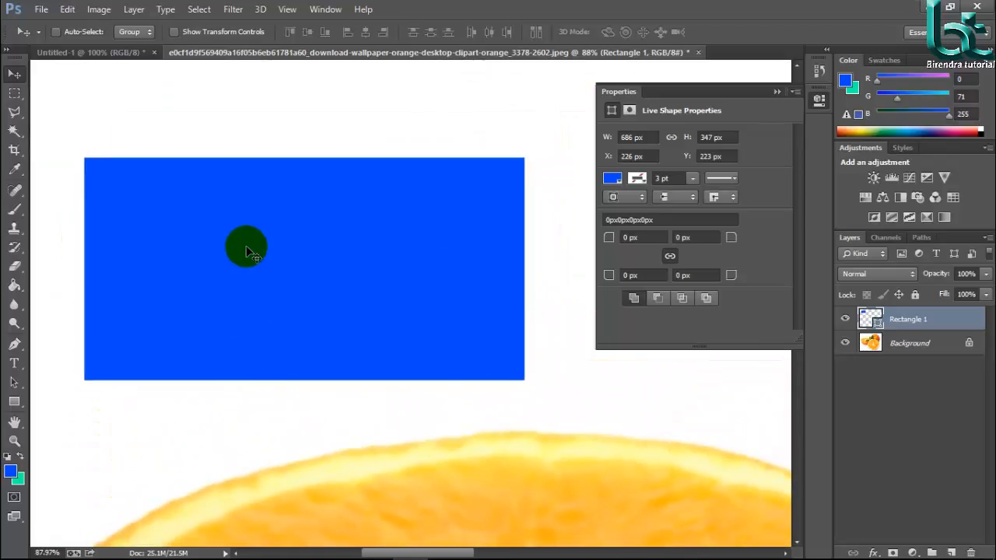
{"action": "left_click", "coordinate": [15, 113]}
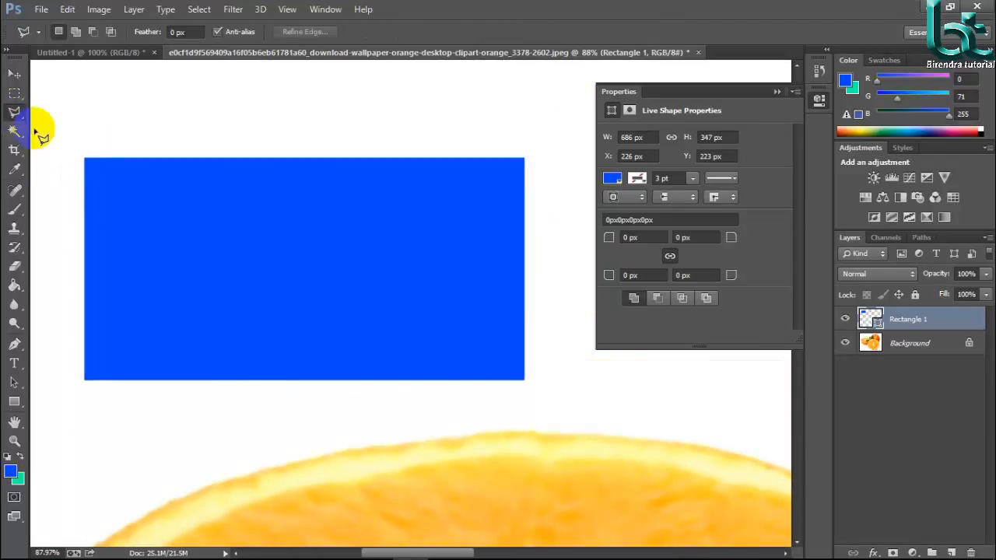
{"action": "left_click", "coordinate": [85, 158]}
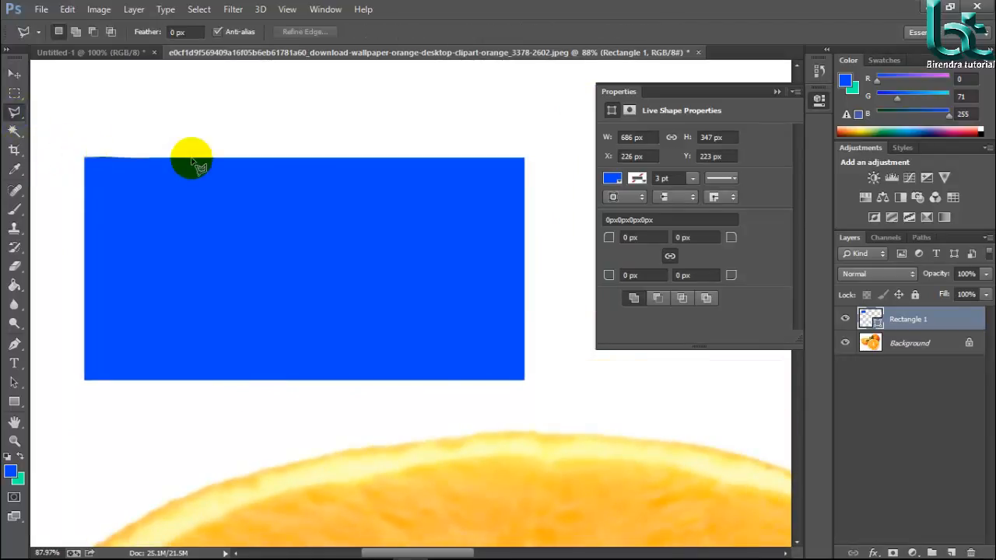
{"action": "left_click", "coordinate": [524, 158]}
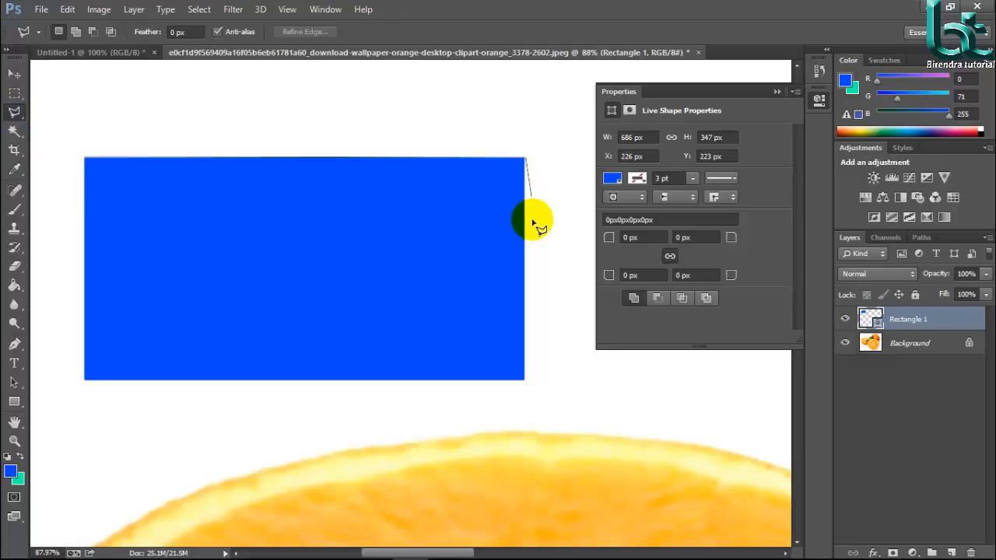
{"action": "left_click", "coordinate": [525, 380]}
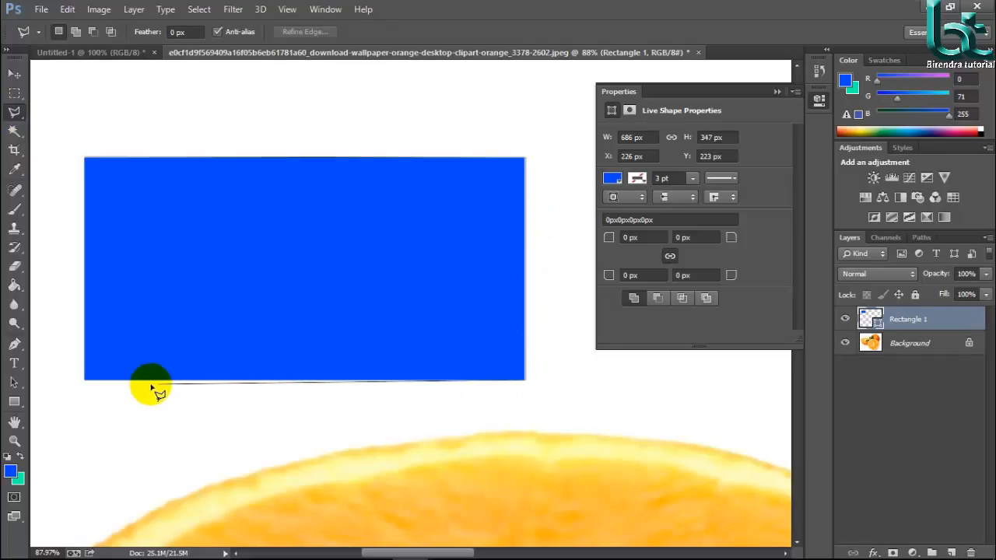
{"action": "double_click", "coordinate": [86, 382]}
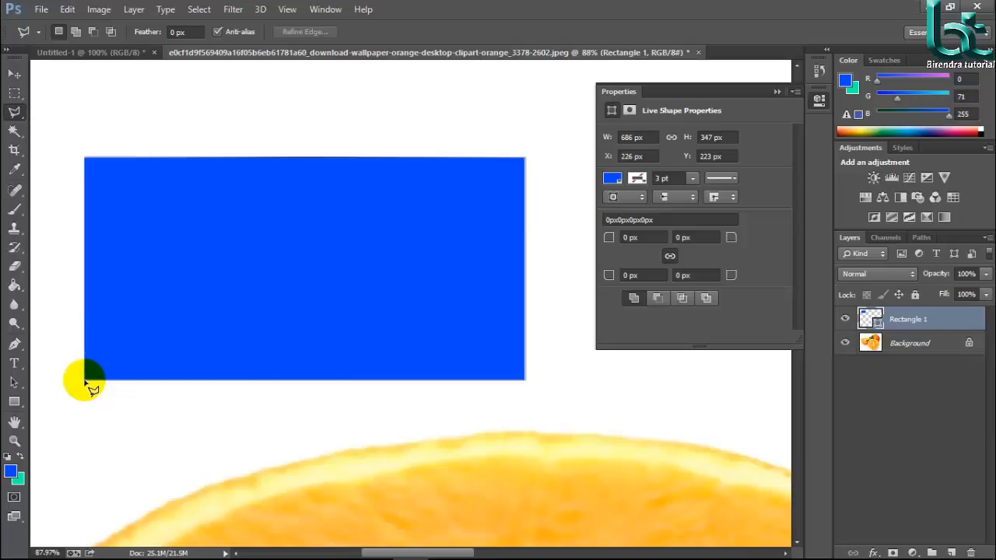
{"action": "left_click", "coordinate": [87, 160]}
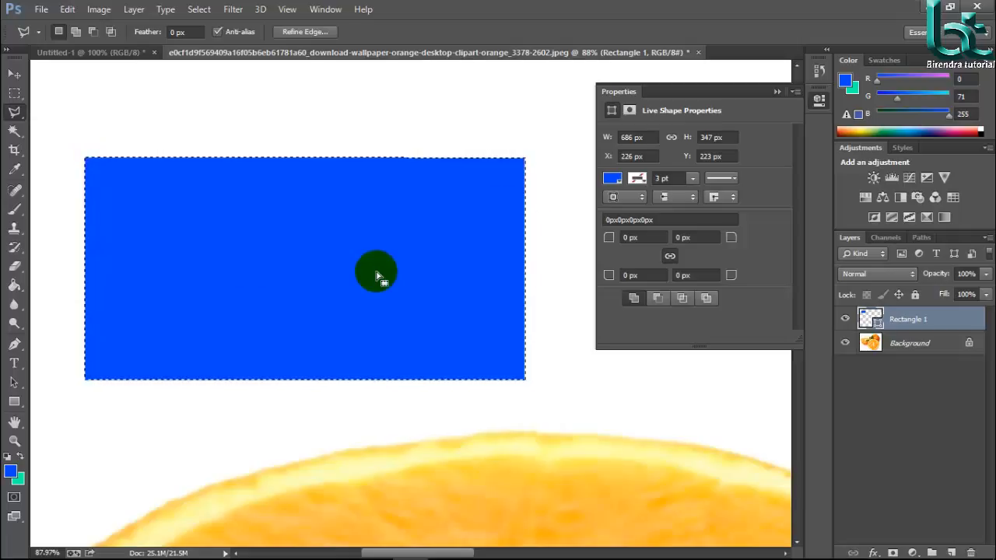
{"action": "scroll", "coordinate": [378, 223], "scroll_direction": "down", "scroll_amount": 2}
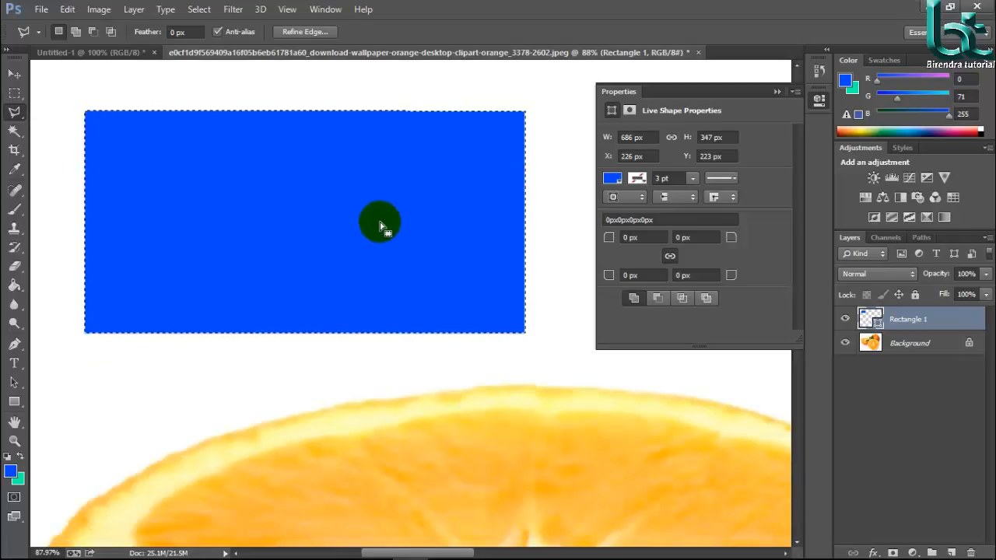
- Try to delete the contents of the rectangular selection from the Rectangle 1 shape layer
{"action": "scroll", "coordinate": [381, 227], "scroll_direction": "down", "scroll_amount": 2}
{"action": "scroll", "coordinate": [373, 225], "scroll_direction": "up", "scroll_amount": 2}
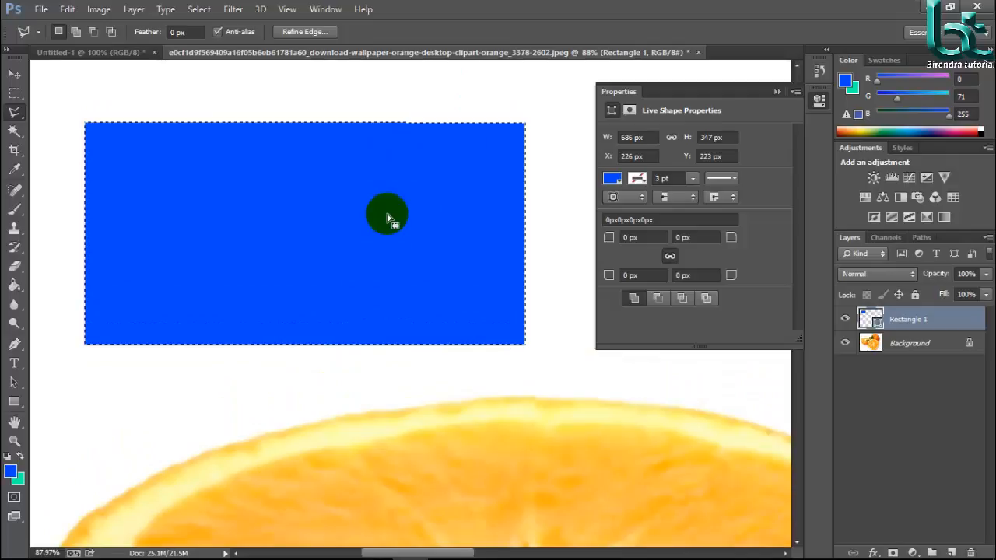
{"action": "key", "text": "Delete"}
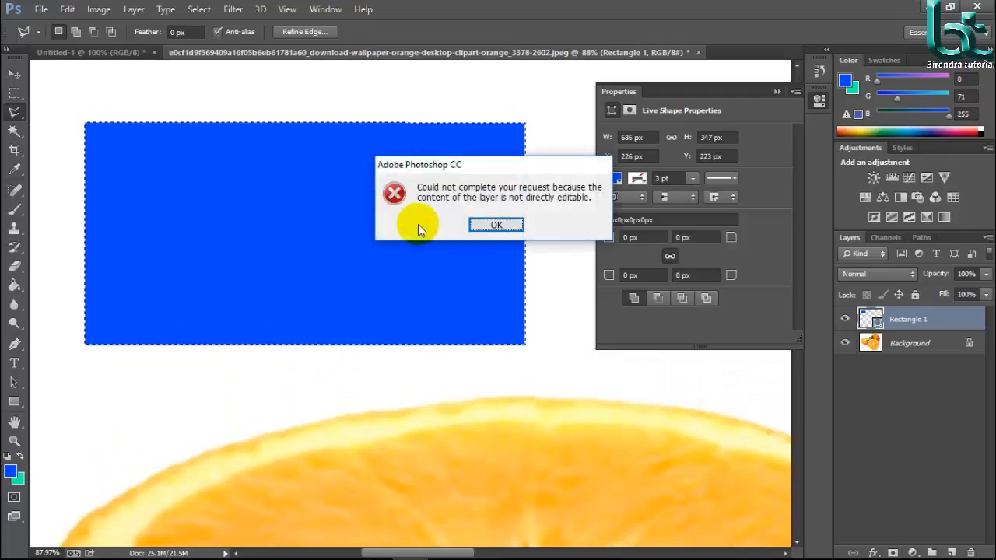
{"action": "left_click", "coordinate": [501, 225]}
- Try to delete the contents of the rectangular selection from the locked Background layer
{"action": "left_click", "coordinate": [887, 344]}
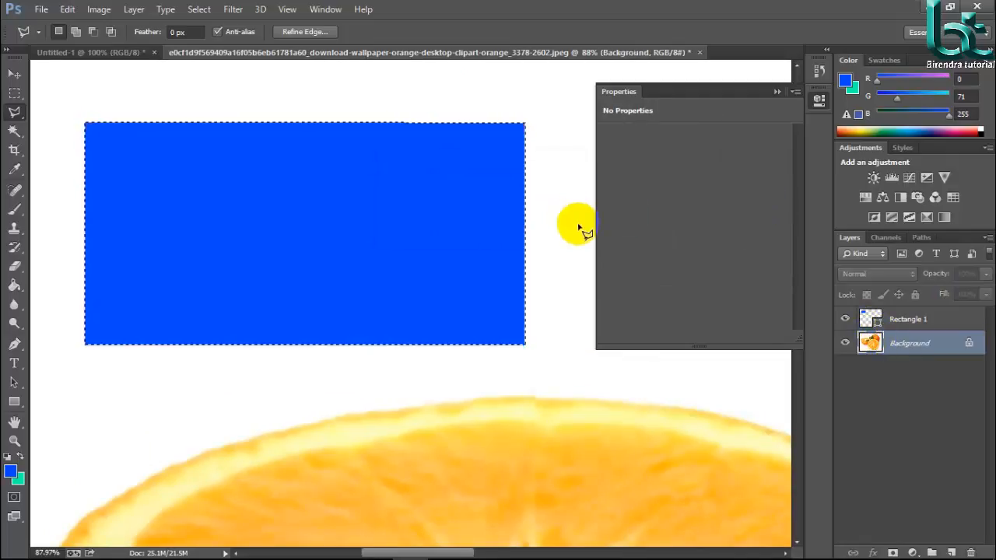
{"action": "key", "text": "Delete"}
{"action": "left_click", "coordinate": [583, 151]}
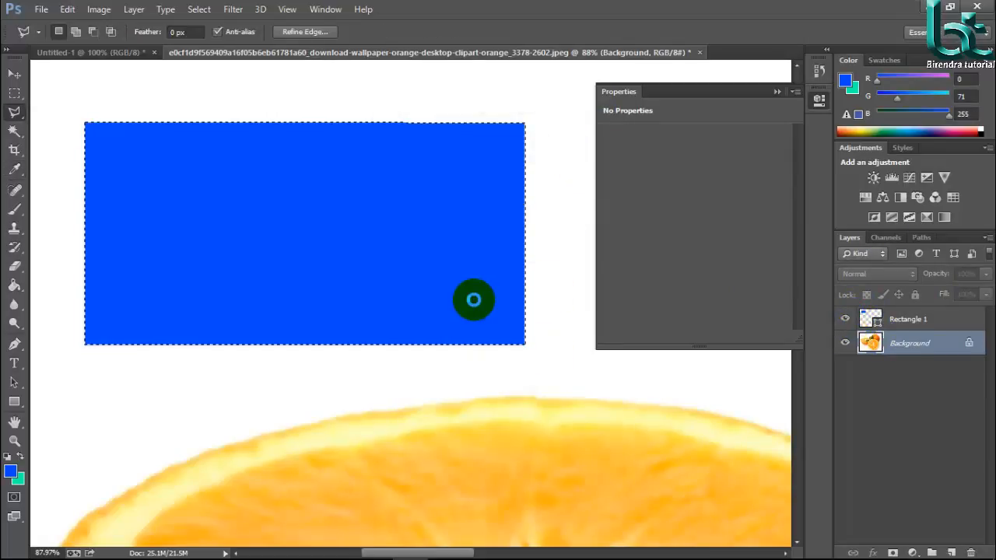
- Hide the Rectangle 1 layer and convert the Background into a regular layer with the default settings
{"action": "left_click", "coordinate": [846, 321]}
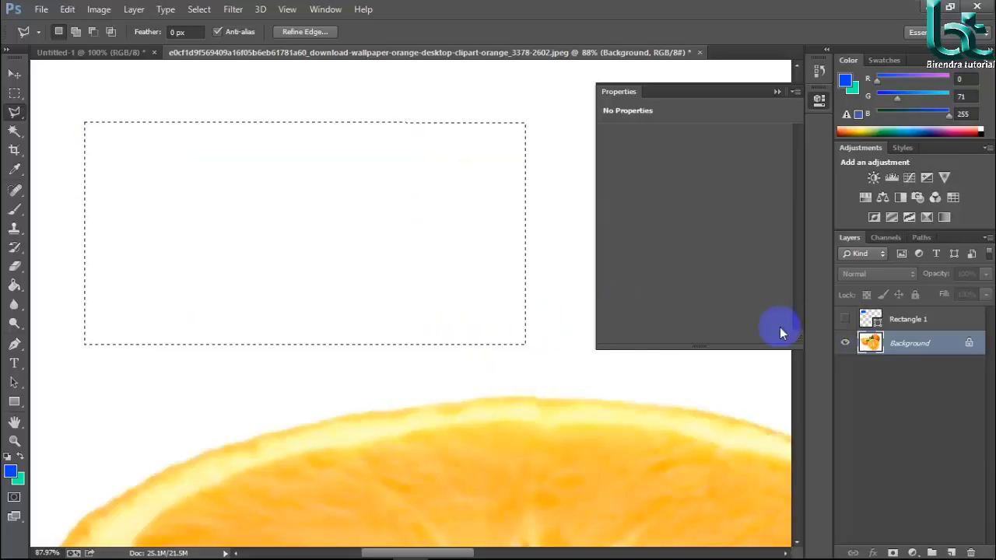
{"action": "double_click", "coordinate": [912, 343]}
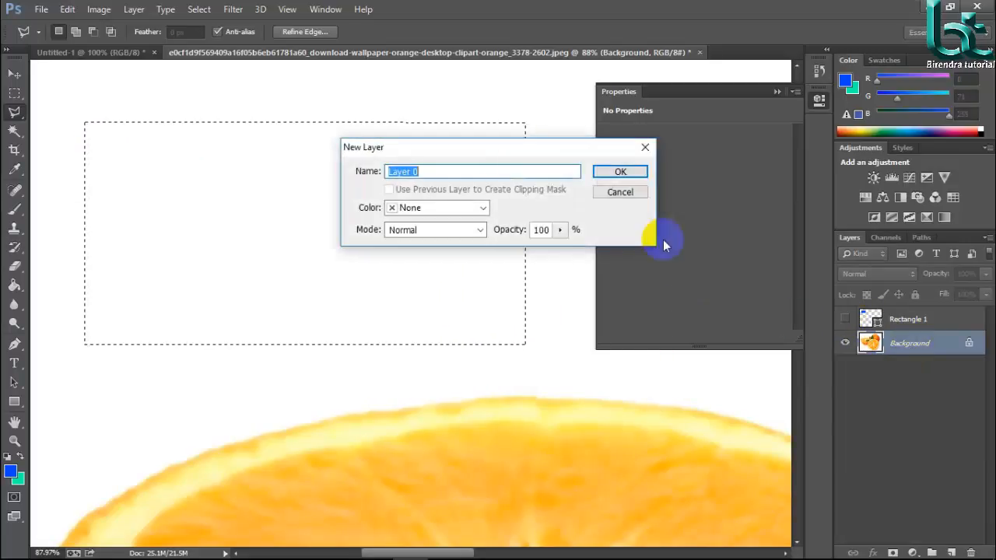
{"action": "left_click", "coordinate": [620, 173]}
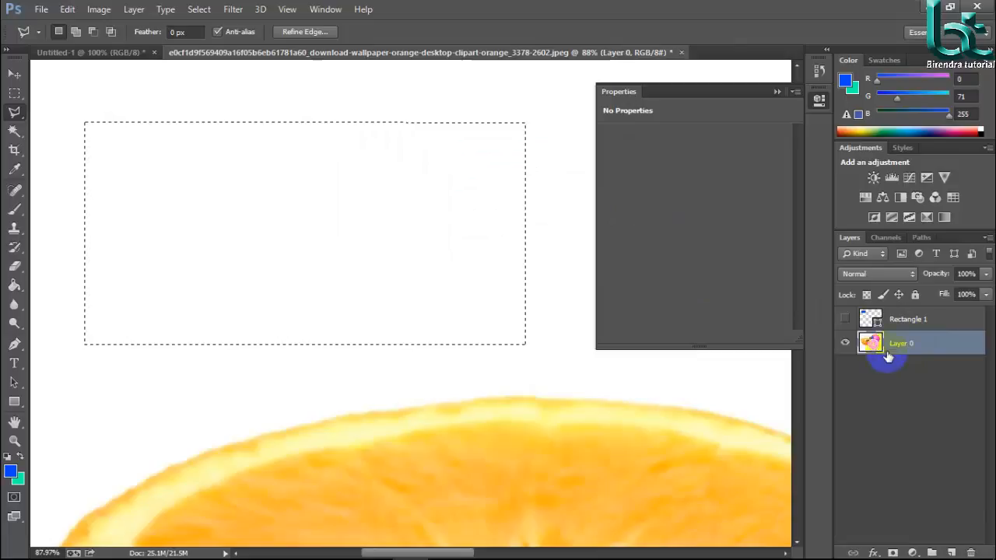
- Delete the selected rectangular area from the unlocked image layer, and clear the selection
{"action": "key", "text": "Delete"}
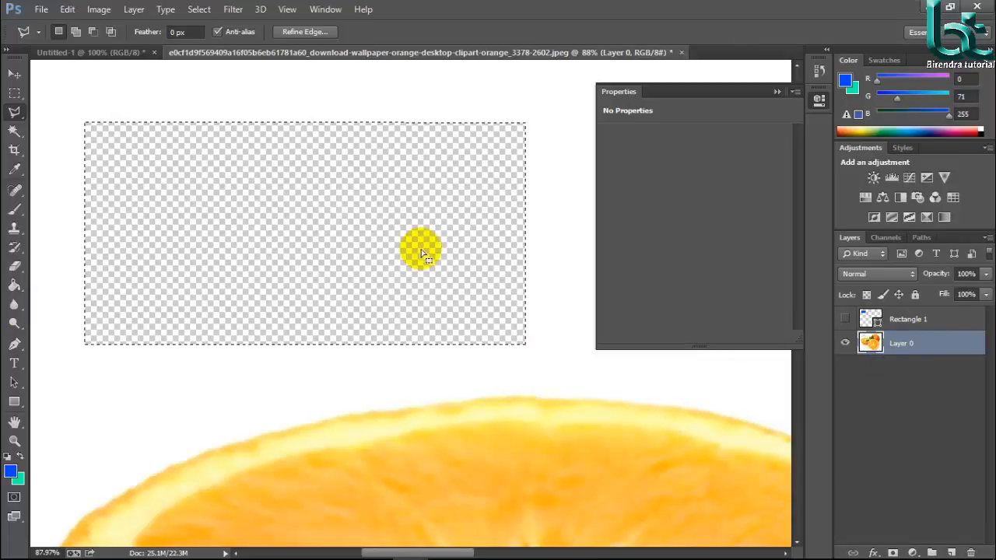
{"action": "scroll", "coordinate": [418, 246], "scroll_direction": "down", "scroll_amount": 2}
{"action": "scroll", "coordinate": [414, 239], "scroll_direction": "up", "scroll_amount": 5}
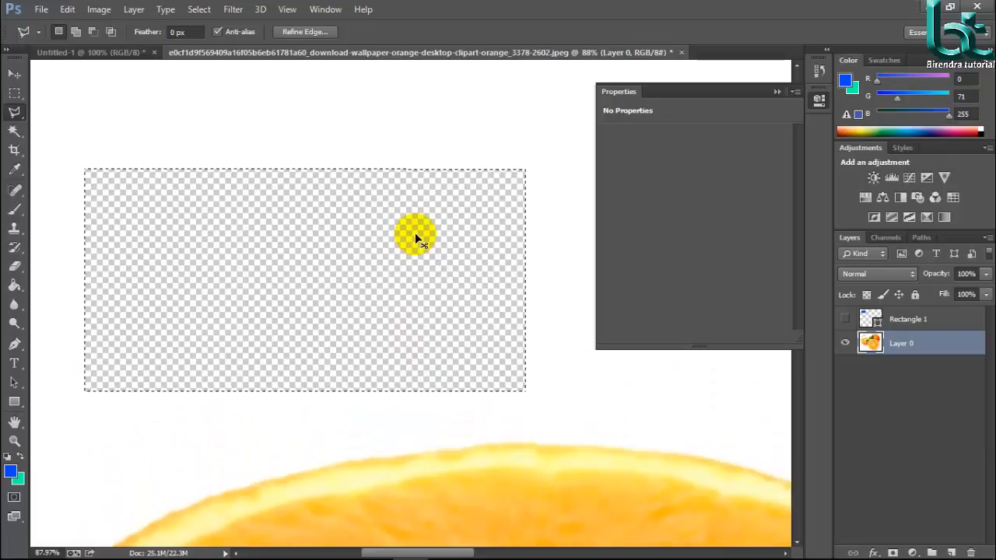
{"action": "key", "text": "ctrl+d"}
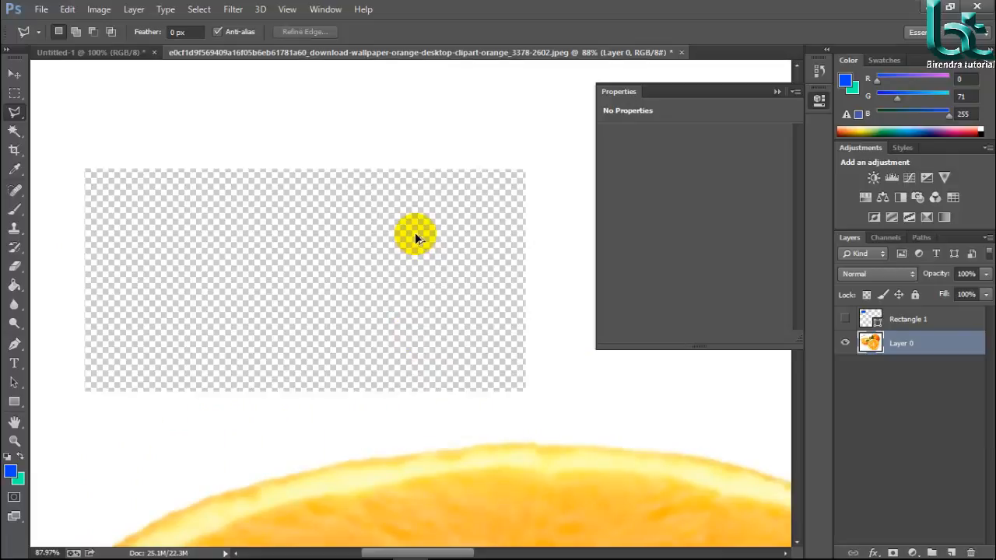
- Undo the deselection, the deletion and the Background layer conversion, and make the Rectangle 1 layer visible again
{"action": "key", "text": "ctrl+alt+z"}
{"action": "key", "text": "ctrl+alt+z"}
{"action": "key", "text": "ctrl+alt+z"}
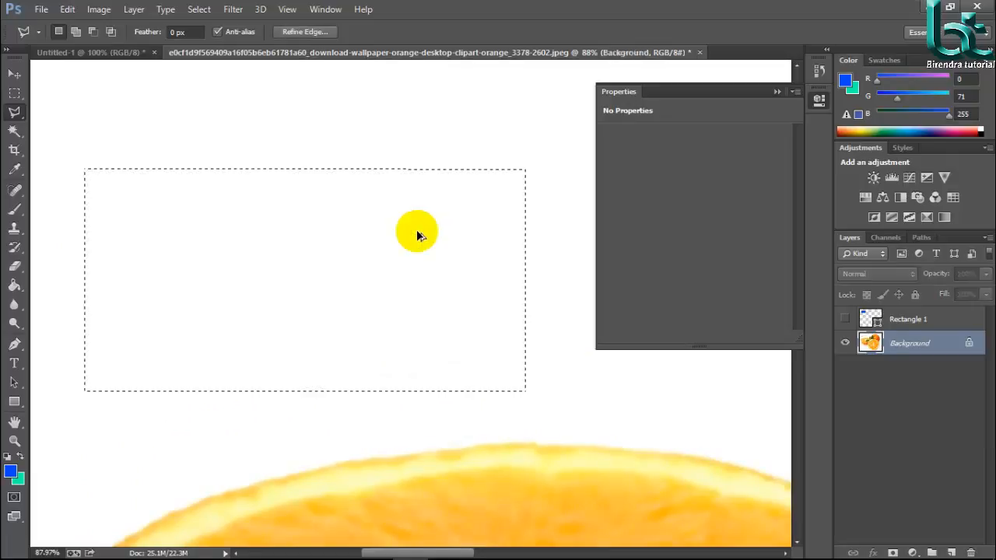
{"action": "key", "text": "ctrl+alt+z"}
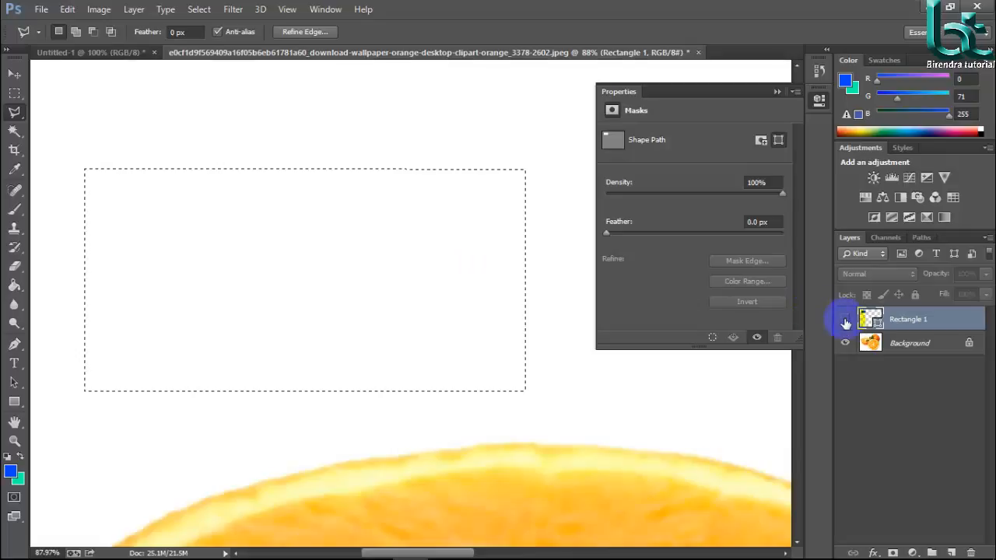
{"action": "left_click", "coordinate": [846, 320]}
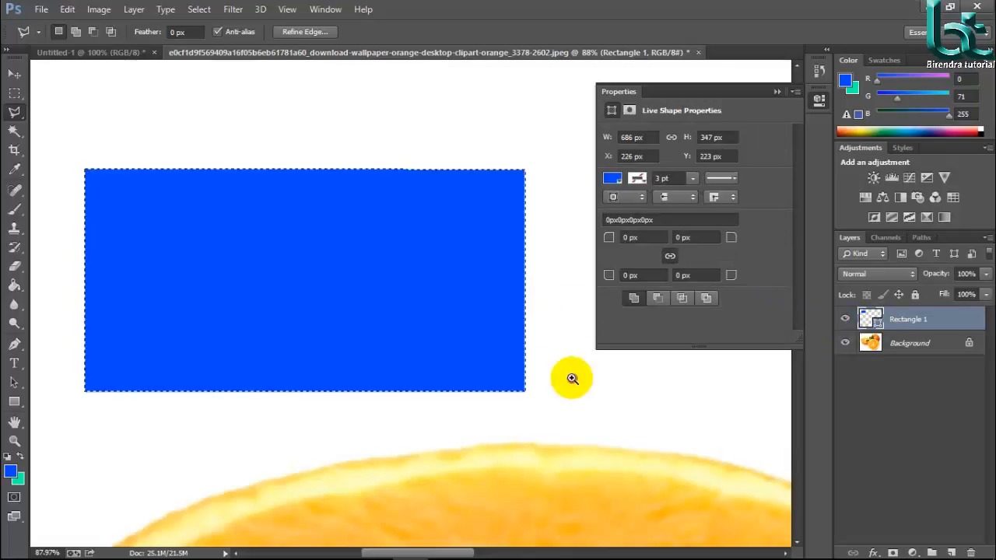
- Open the list of Lasso tool variants
{"action": "left_click_drag", "start_coordinate": [573, 378], "coordinate": [480, 333]}
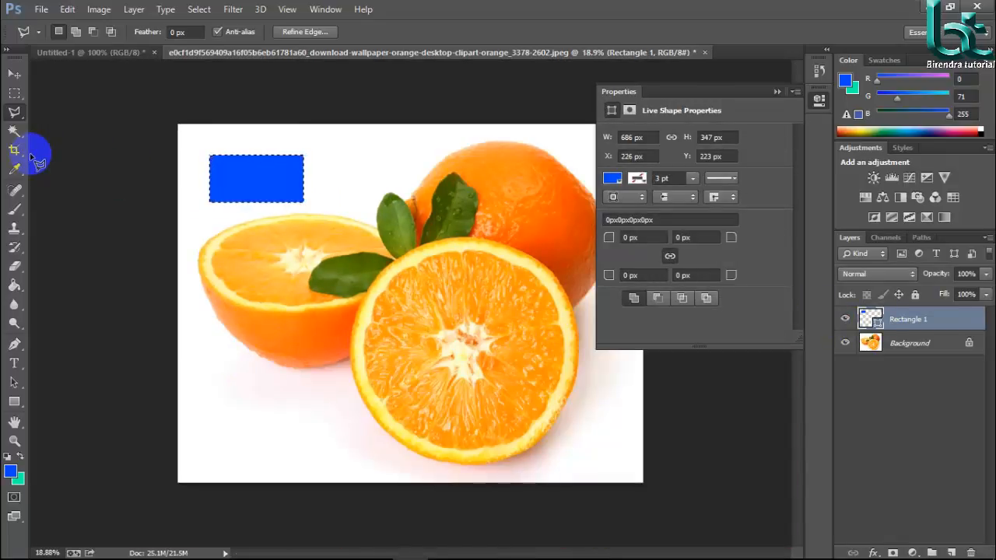
{"action": "right_click", "coordinate": [14, 111]}
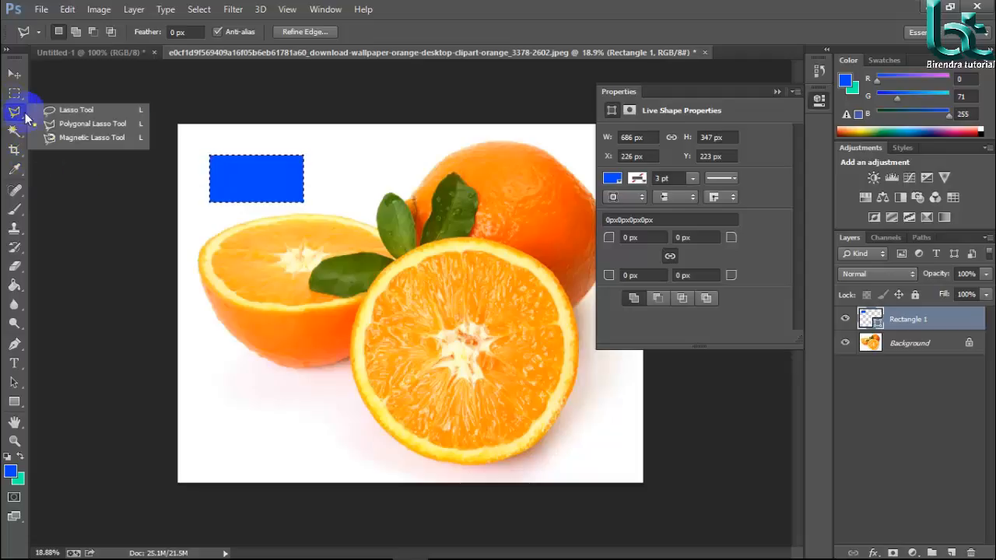